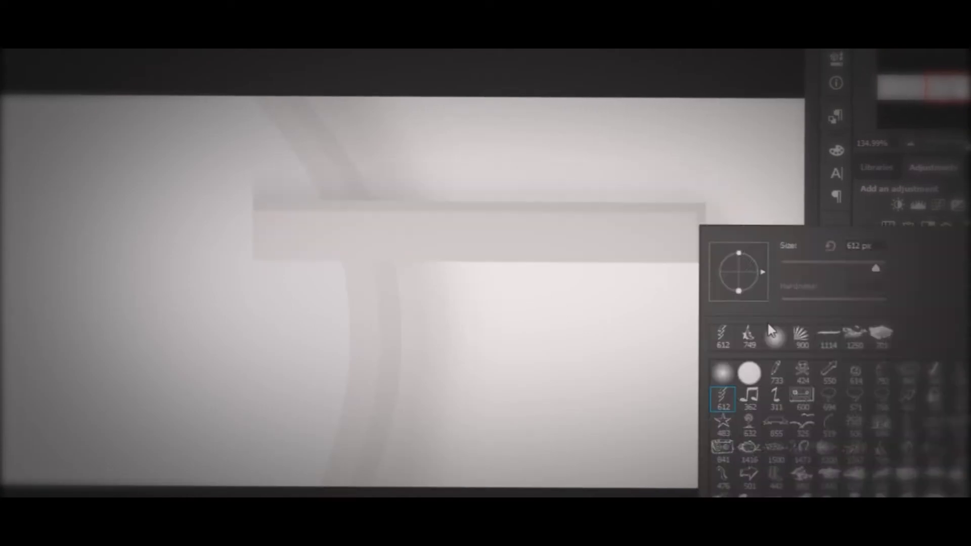
# Step: Paint a soft dark shadow underneath the bar with a soft brush
pyautogui.moveTo(759, 283); pyautogui.dragTo(289, 278)
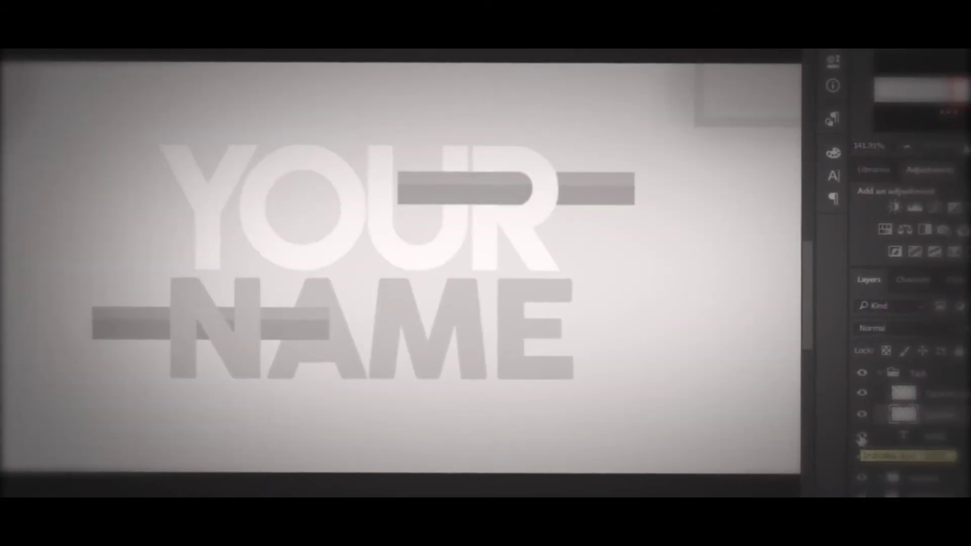
# Step: Load the bar shapes' outline as a selection from the bar layer thumbnail
pyautogui.keyDown('ctrl'); pyautogui.click(906, 406); pyautogui.keyUp('ctrl')
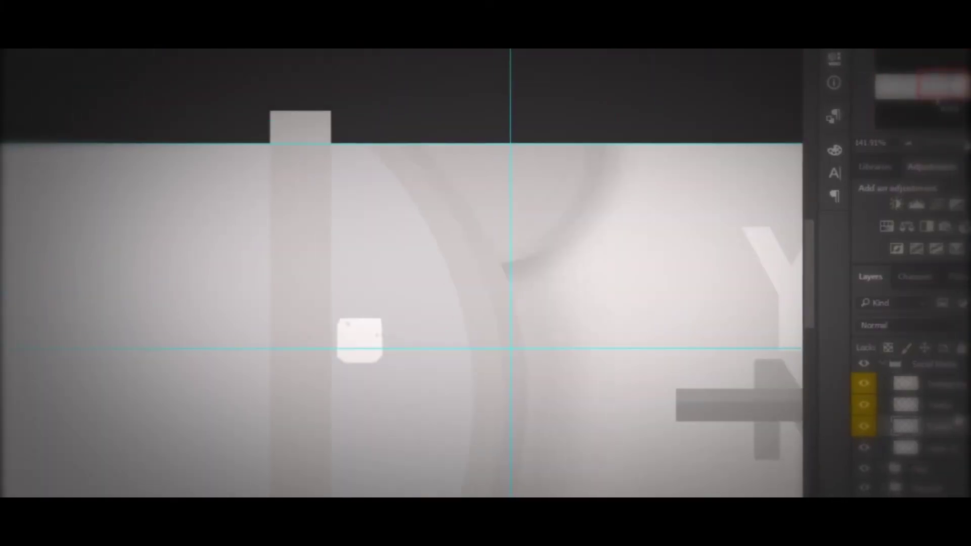
# Step: Move the Instagram, Twitch and Twitter icon column to the banner's left, aligned to guides
pyautogui.moveTo(311, 390); pyautogui.dragTo(342, 402)
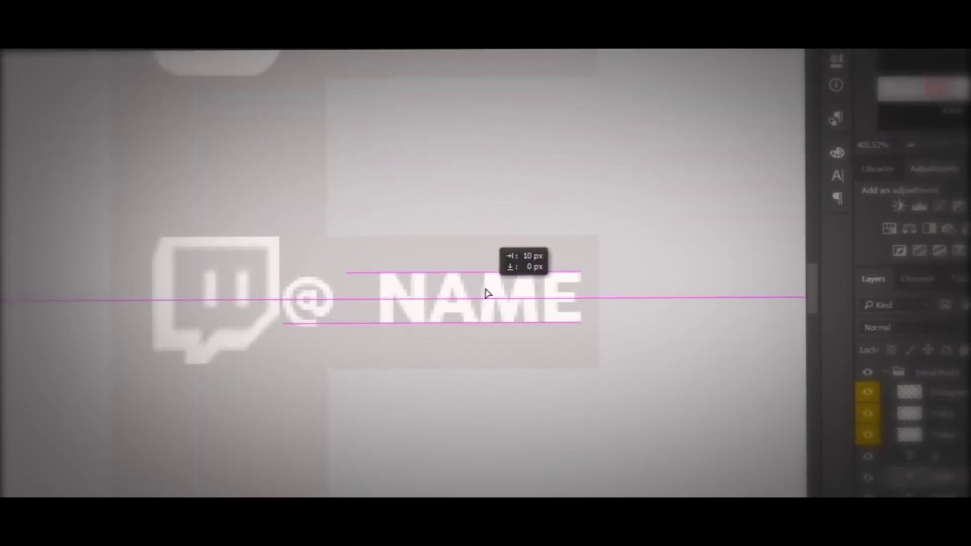
# Step: Place the @ against NAME beside the Twitter icon and rasterize the handle layer's style
pyautogui.moveTo(314, 295); pyautogui.dragTo(343, 321)
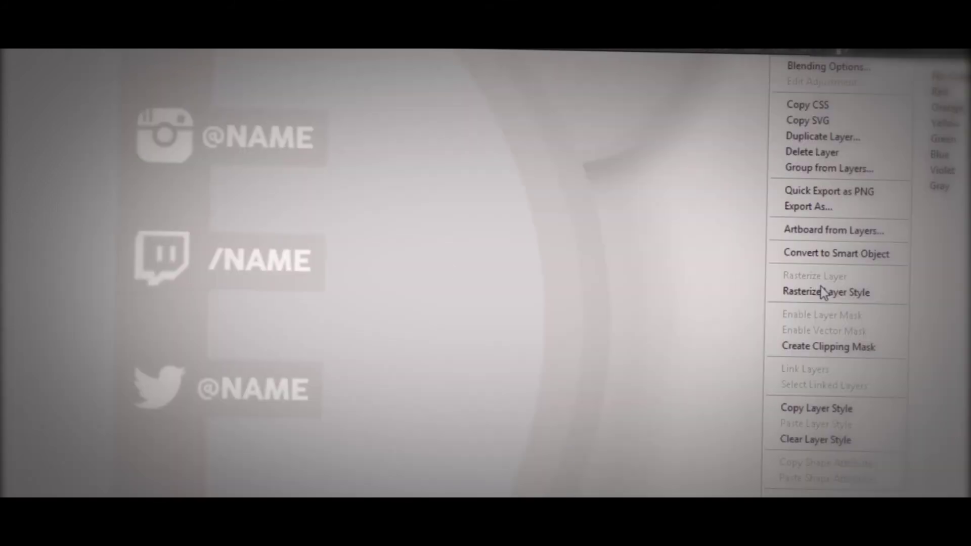
pyautogui.click(823, 293)
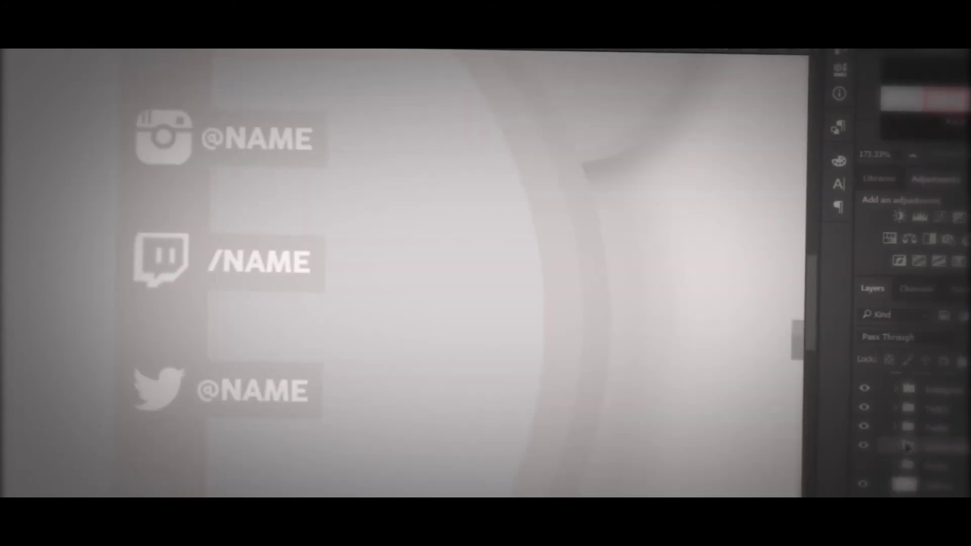